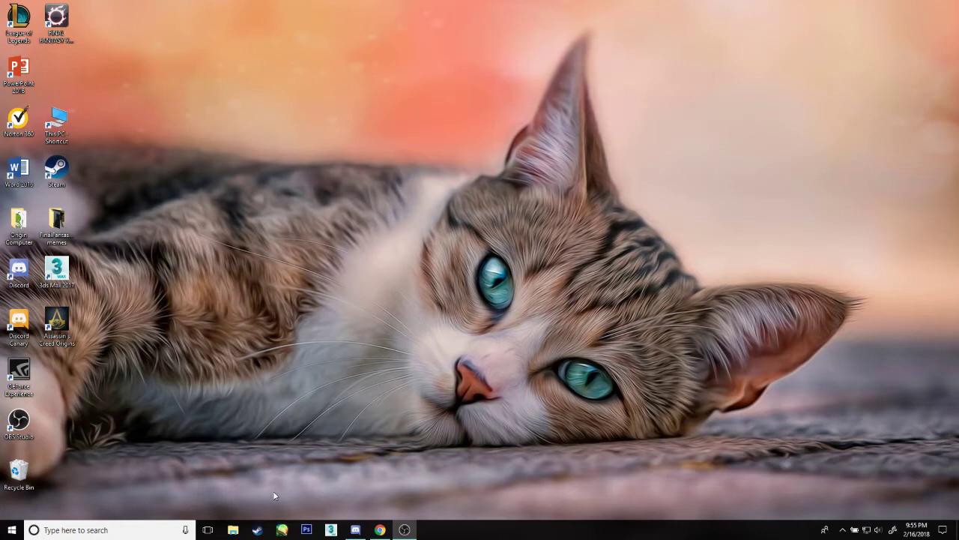
Launch 3ds Max 2017 from its taskbar icon
click(330, 529)
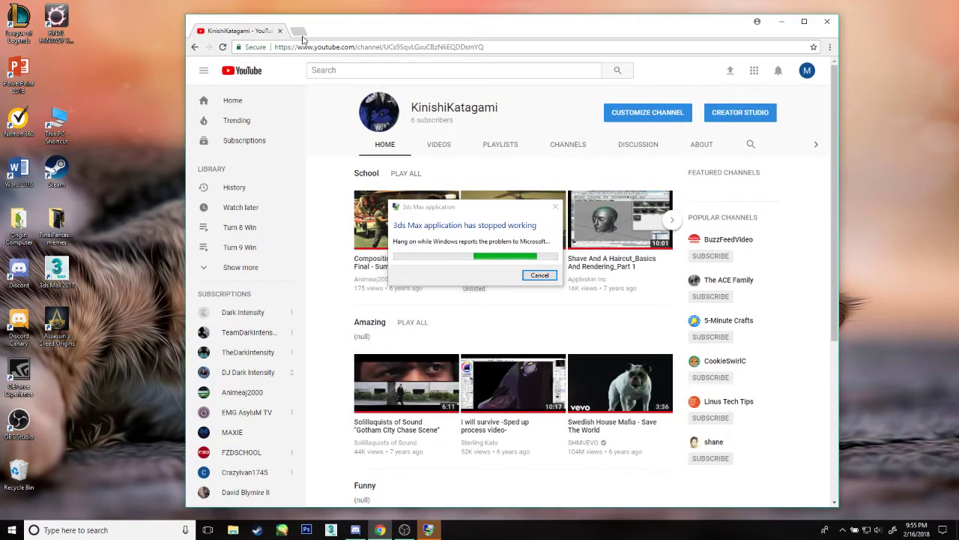
Close the crashed 3ds Max and Google 'setpoint' in a new Chrome tab
click(298, 30)
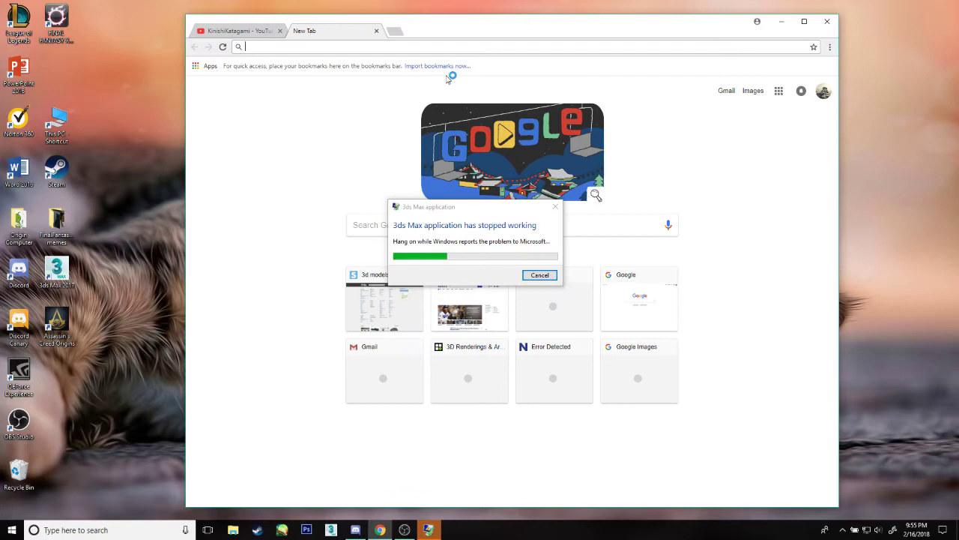
click(546, 276)
click(334, 529)
click(531, 28)
text(setpoijnt)
key(BackSpace)
key(BackSpace)
key(BackSpace)
text(nt)
key(Return)
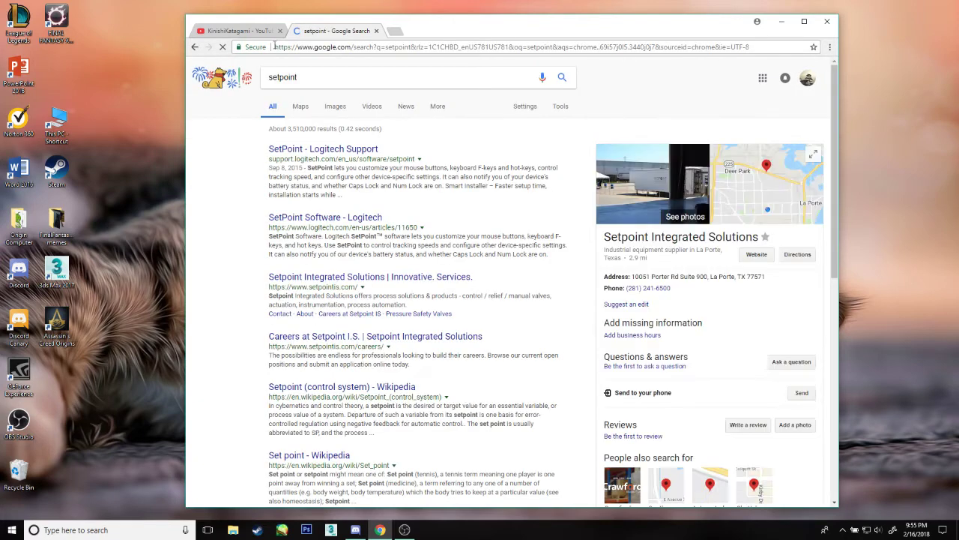
Open the SetPoint Logitech Support page and set the platform to Windows 10
click(321, 149)
scroll(520, 365, down, 2)
click(437, 289)
click(437, 289)
click(540, 288)
click(540, 290)
scroll(420, 347, down, 2)
scroll(331, 308, up, 1)
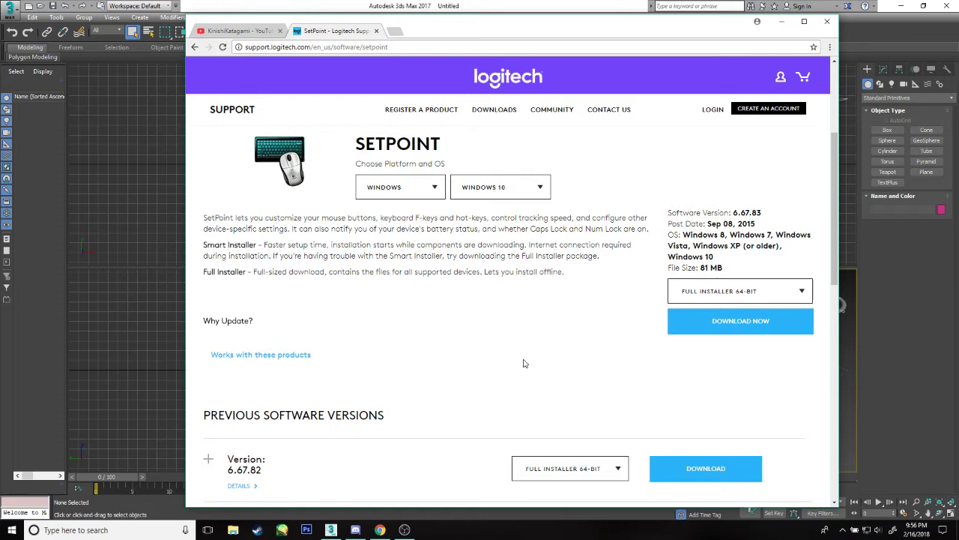
Open the Downloads folder in File Explorer
click(233, 530)
double_click(568, 210)
scroll(456, 217, down, 1)
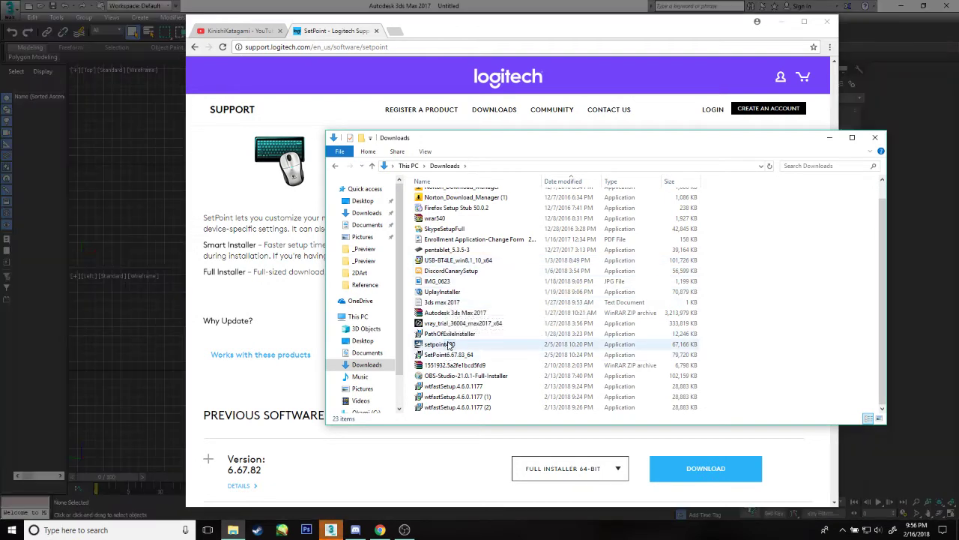
Select the setpoint480 installer, then launch SetPoint through Windows search
click(448, 344)
click(829, 137)
click(106, 527)
text(setpoin)
key(Return)
Dismiss the 3ds Max welcome screen and create a first box
click(622, 115)
click(779, 24)
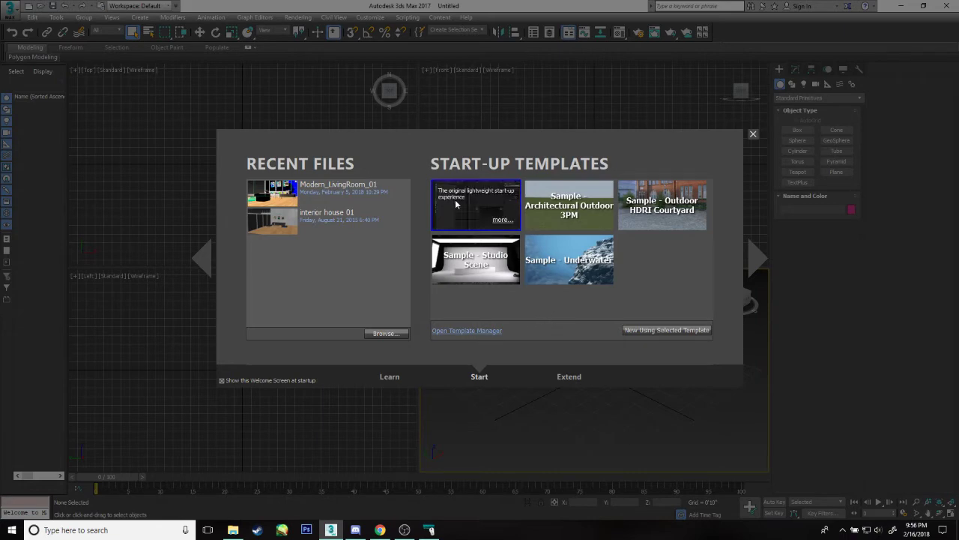
key(Escape)
click(798, 130)
drag(548, 339, 556, 436)
click(573, 386)
Maximize the Perspective viewport and create a second, green box
click(952, 513)
drag(593, 182, 578, 301)
click(609, 153)
right_click(553, 300)
right_click(440, 275)
Hide the first box, deselect the green box, and adjust the view
right_click(405, 346)
click(470, 335)
click(343, 201)
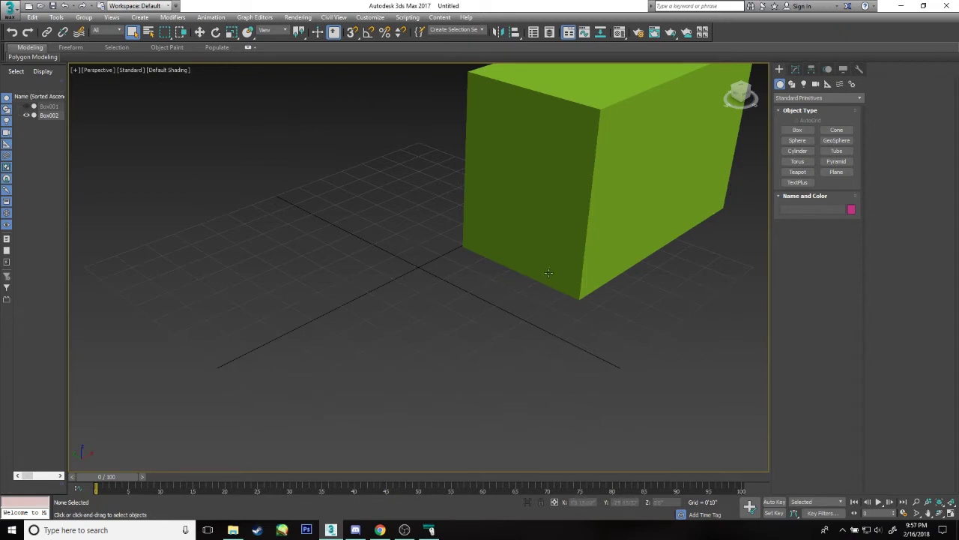
scroll(557, 250, up, 1)
drag(384, 285, 354, 421)
click(381, 16)
click(449, 175)
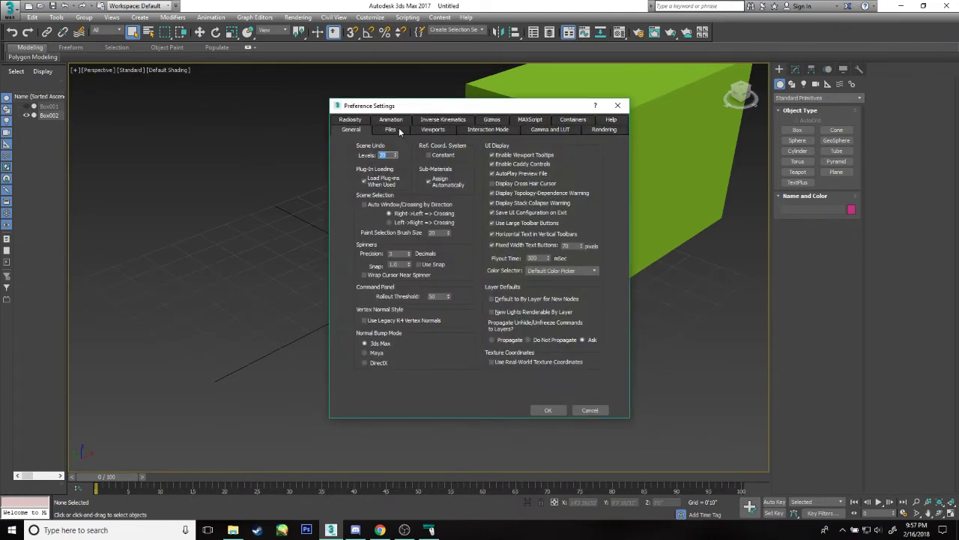
click(391, 129)
click(616, 107)
click(370, 18)
click(388, 29)
Open Customize User Interface on its Mouse tab
click(368, 18)
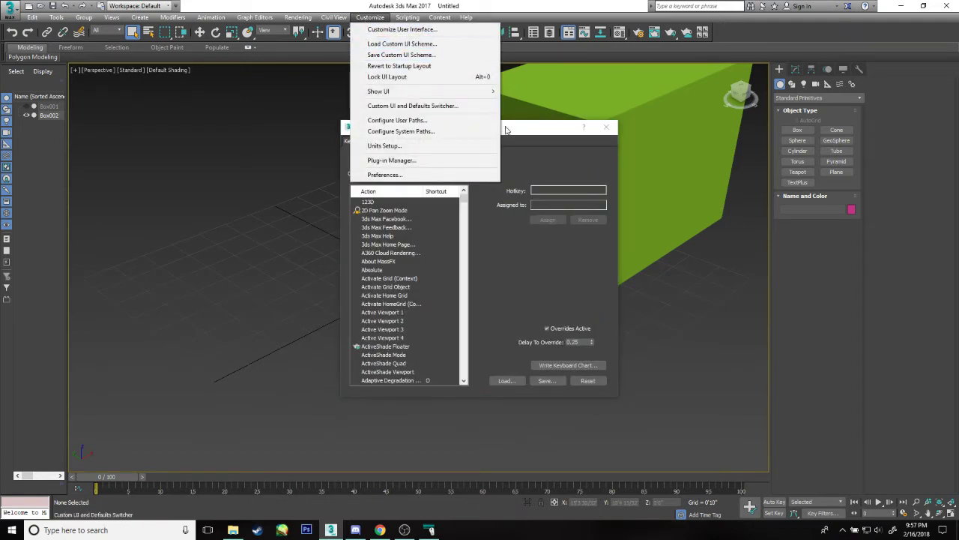
click(538, 131)
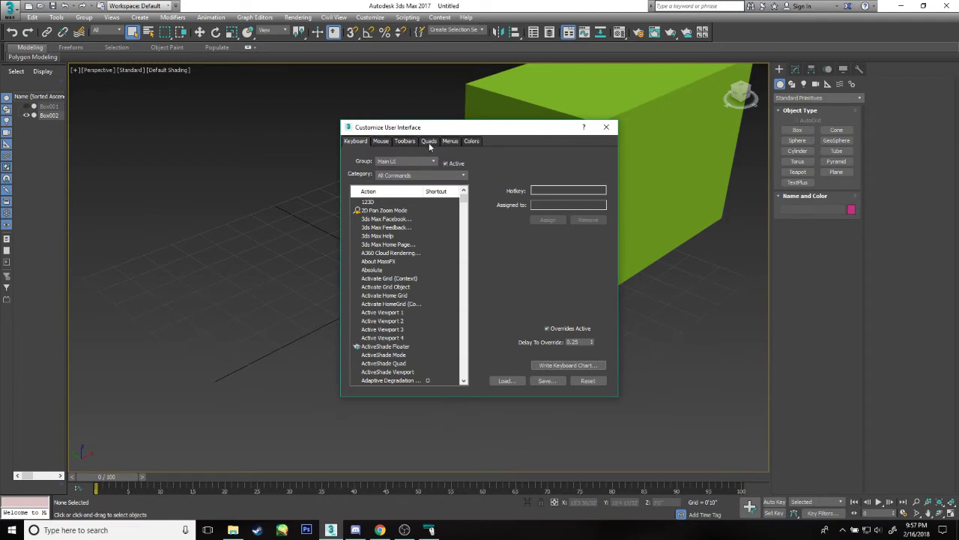
click(406, 140)
click(384, 142)
Inspect the Pan View, Arc Rotate and Zoom mouse shortcuts, then edit Pan View's
click(372, 196)
click(392, 189)
click(366, 206)
click(424, 188)
click(549, 161)
ctrl+click(556, 161)
click(426, 197)
click(554, 161)
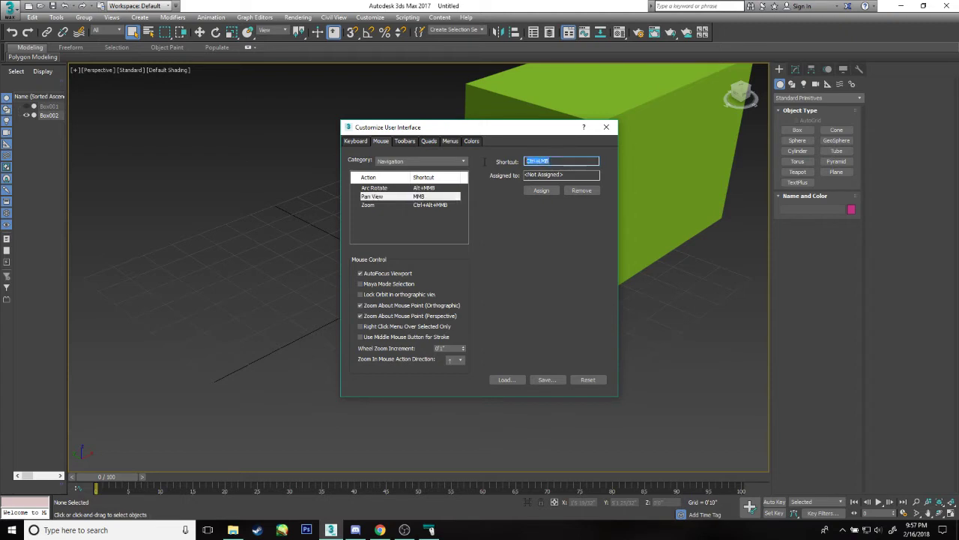
Select Arc Rotate, cancel saving a mouse file, and close Customize User Interface
key(alt)
drag(439, 204, 439, 192)
click(549, 380)
click(345, 7)
click(606, 126)
Reopen Customize User Interface, cancel loading the MaxStartUI mouse file, close it, and show SetPoint
click(369, 18)
click(368, 18)
click(370, 17)
click(397, 29)
click(524, 377)
click(82, 63)
click(324, 314)
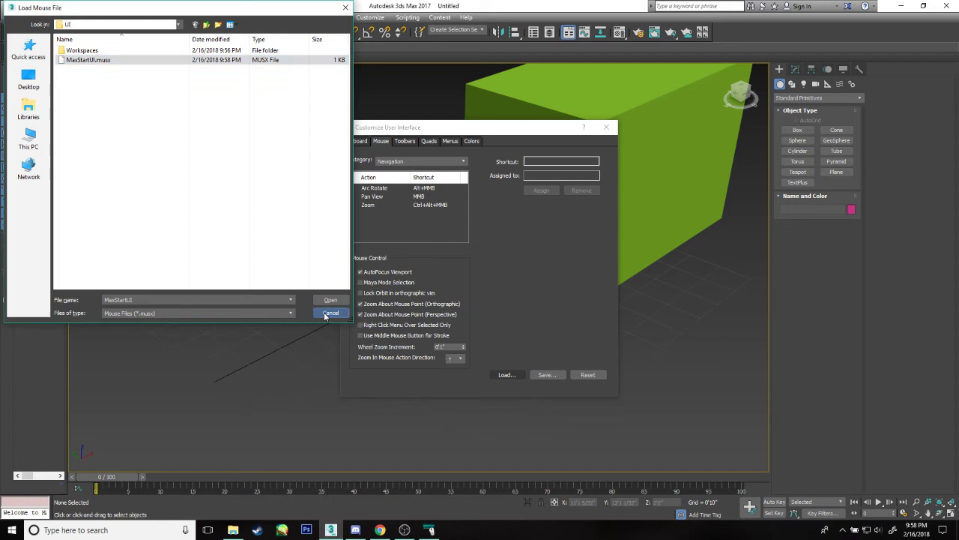
click(606, 127)
click(429, 527)
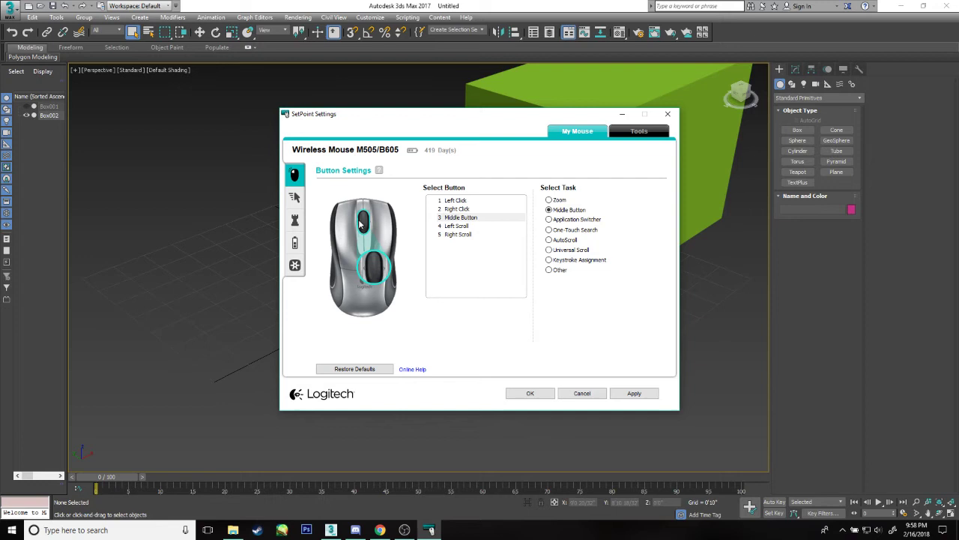
Select 4 Left Scroll in SetPoint's Select Button list
click(453, 225)
Assign Middle Button to the Left Scroll button via Other task
click(470, 217)
click(549, 260)
click(531, 263)
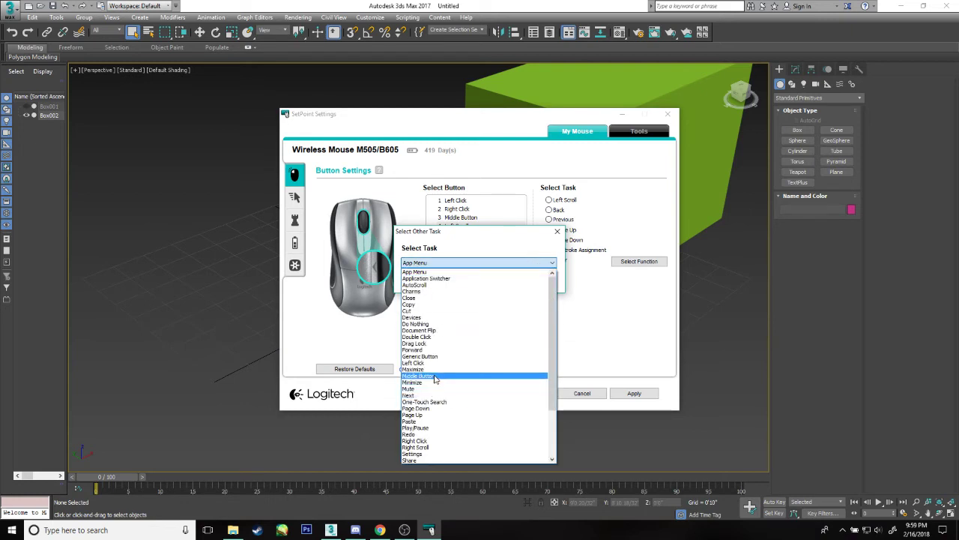
click(434, 377)
click(480, 281)
Assign Middle Button to the Right Scroll button and apply the changes
click(377, 270)
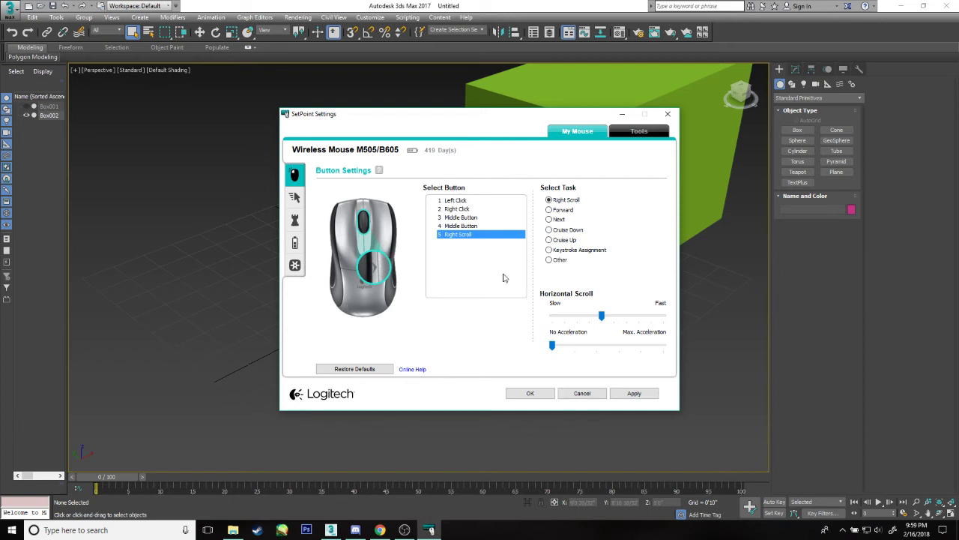
click(556, 259)
click(487, 263)
click(450, 382)
click(488, 281)
click(633, 393)
Close SetPoint with OK, quit 3ds Max choosing Don't Save, and relaunch it
click(530, 393)
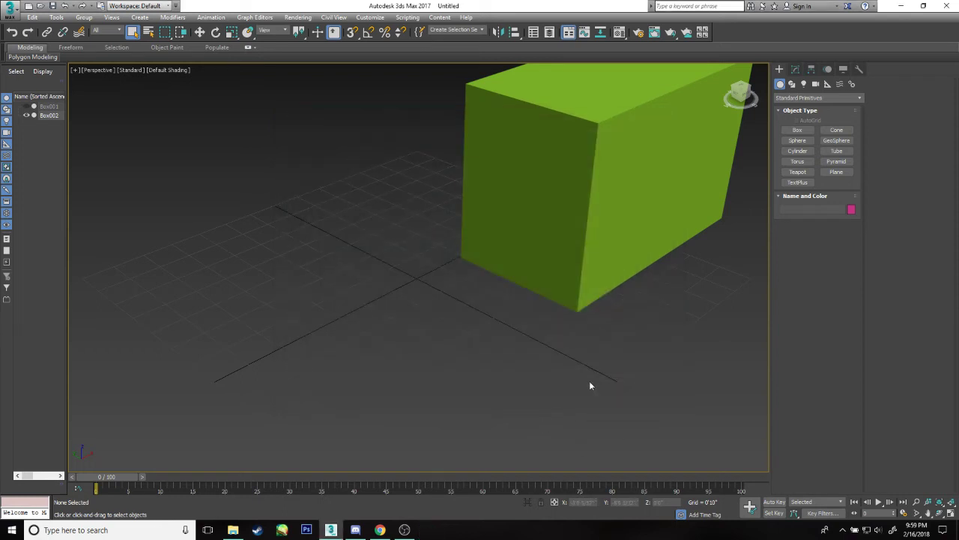
click(946, 6)
click(477, 282)
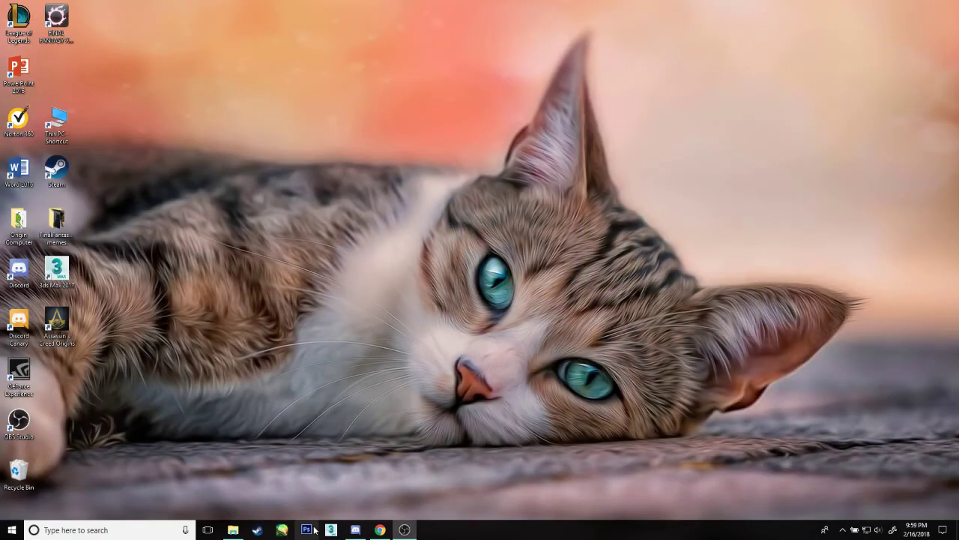
click(330, 529)
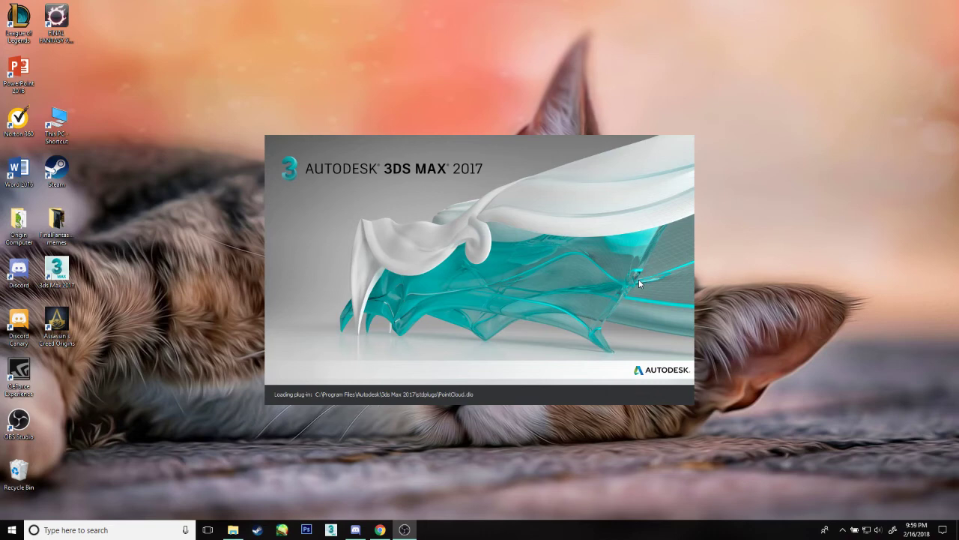